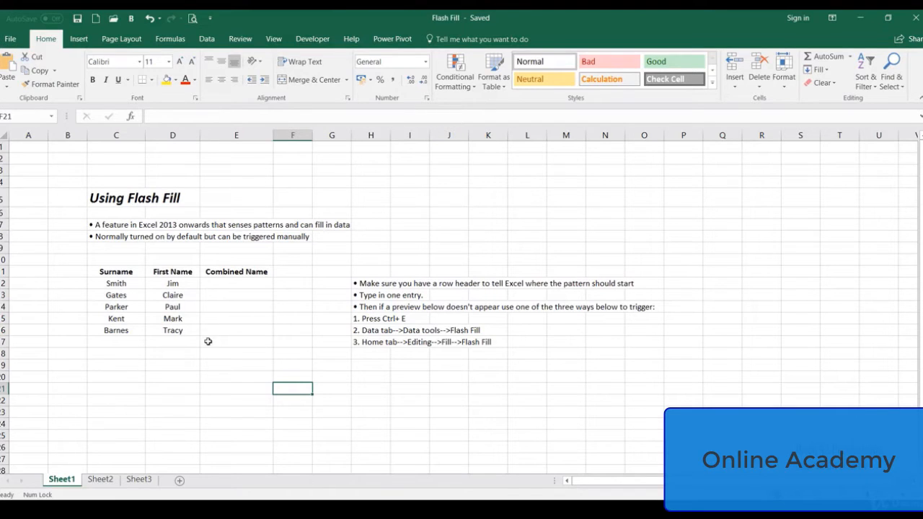
Enter the first person's full name, first name before surname, in E12 and the second in E13, accepting the Flash Fill suggestions down to E16
{"action": "left_click", "coordinate": [222, 287]}
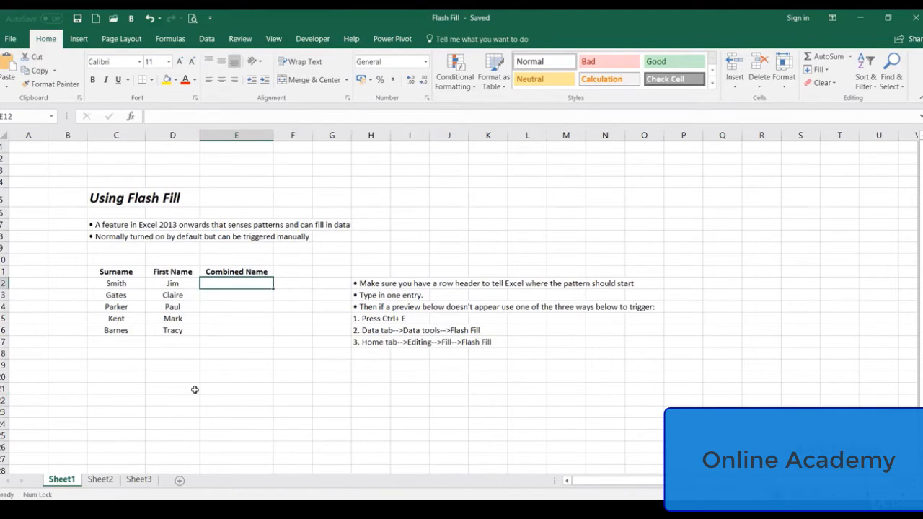
{"action": "type", "text": "Jim Smith"}
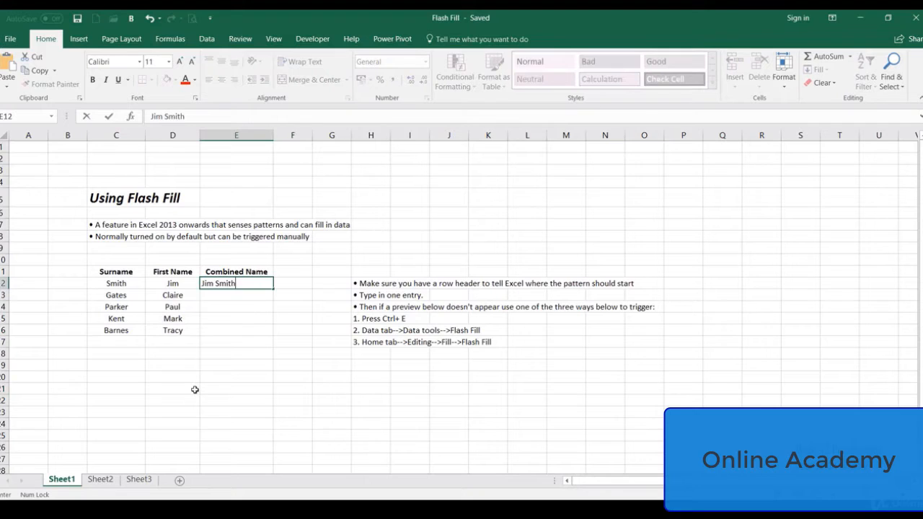
{"action": "key", "text": "Return"}
{"action": "type", "text": "Claire Gates"}
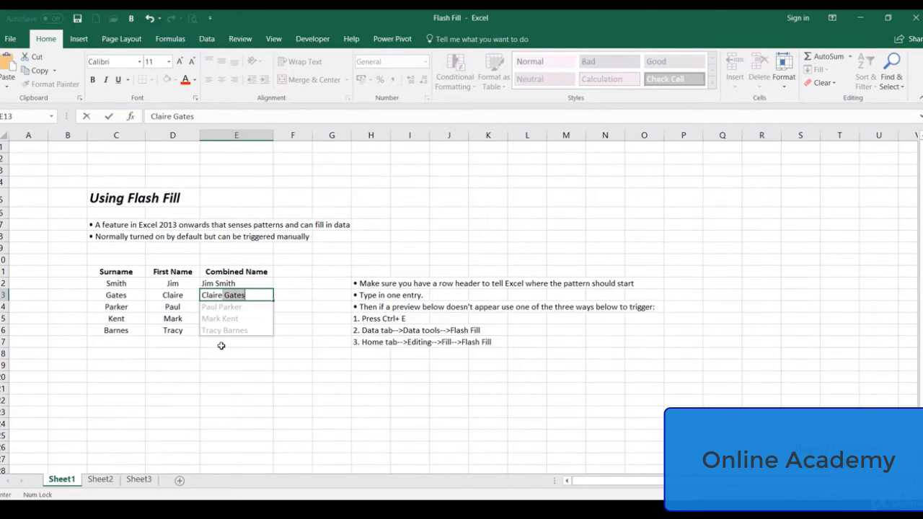
{"action": "key", "text": "Return"}
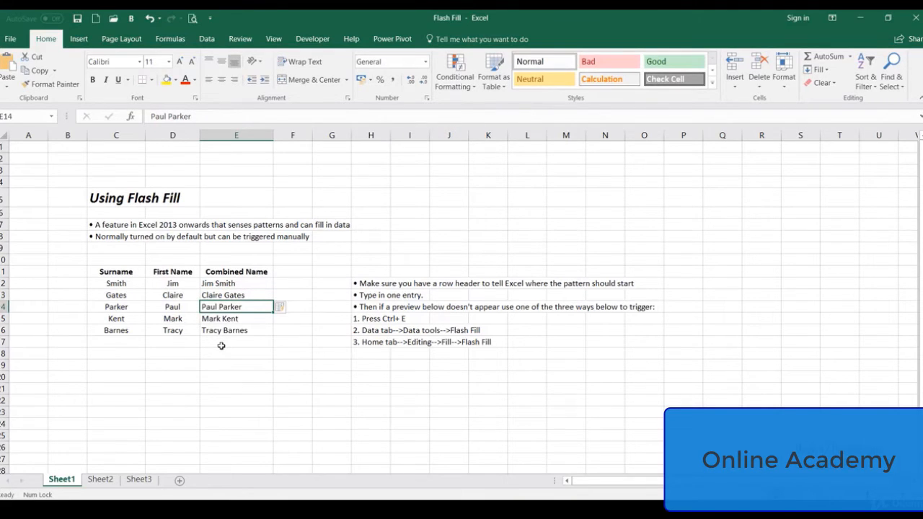
Select all cells changed by Flash Fill and review the Quick Analysis categories for them, from Formatting through Sparklines
{"action": "left_click", "coordinate": [289, 309]}
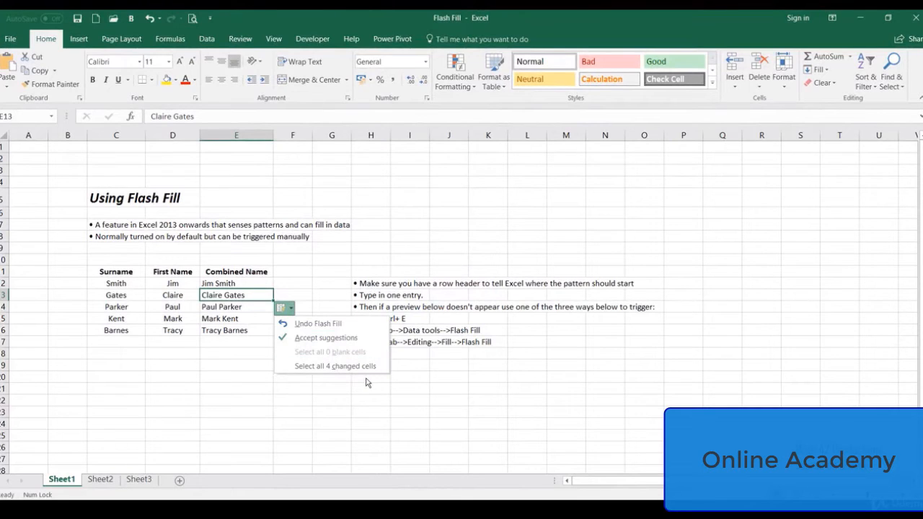
{"action": "left_click", "coordinate": [296, 367]}
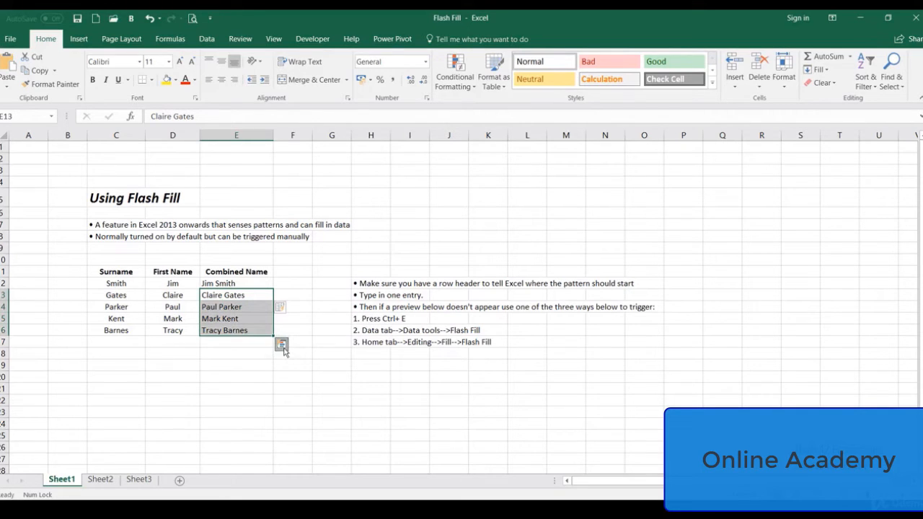
{"action": "left_click", "coordinate": [282, 344]}
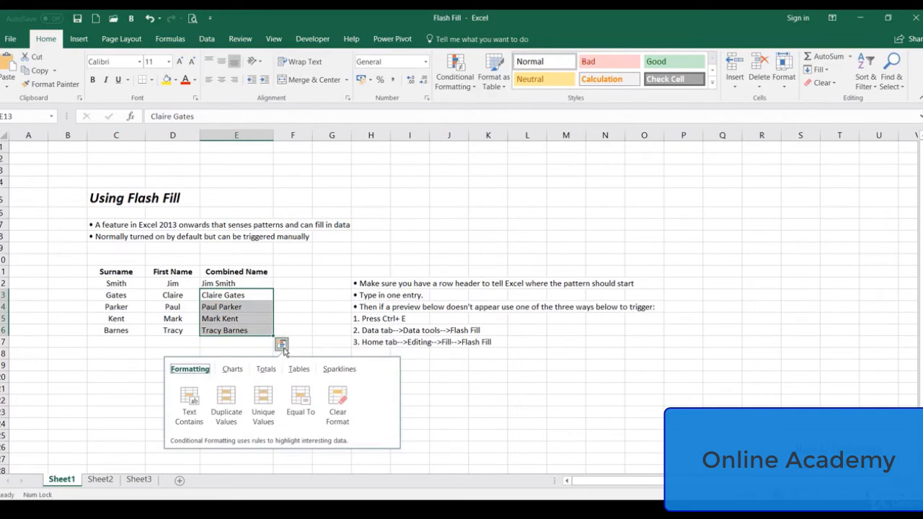
{"action": "left_click", "coordinate": [231, 371]}
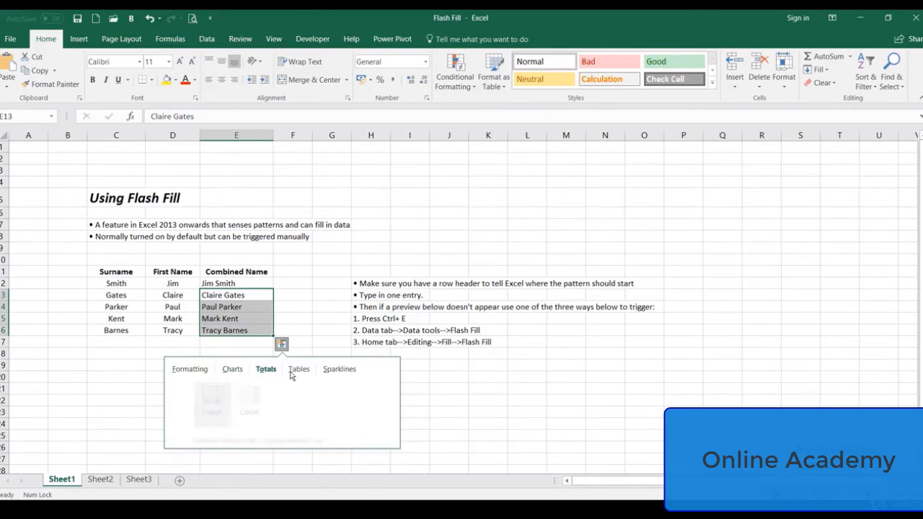
{"action": "left_click", "coordinate": [339, 368]}
{"action": "left_click", "coordinate": [196, 370]}
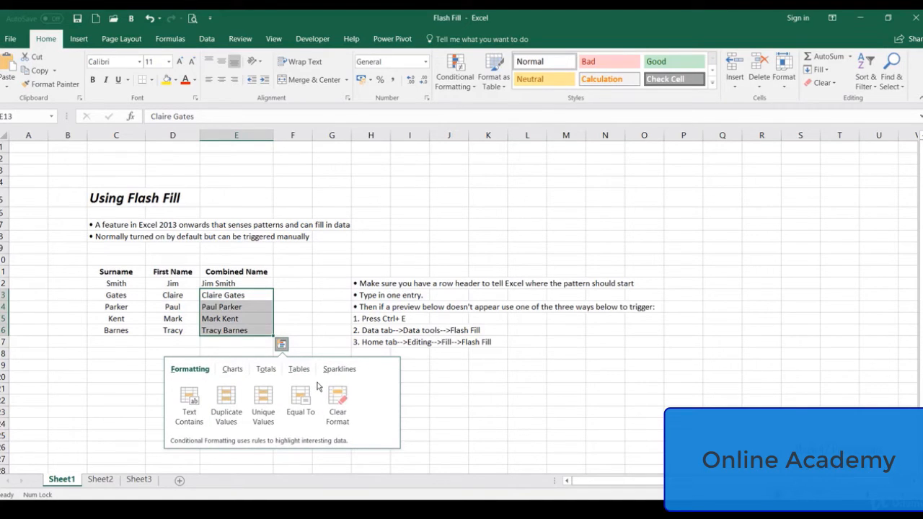
{"action": "left_click", "coordinate": [309, 318]}
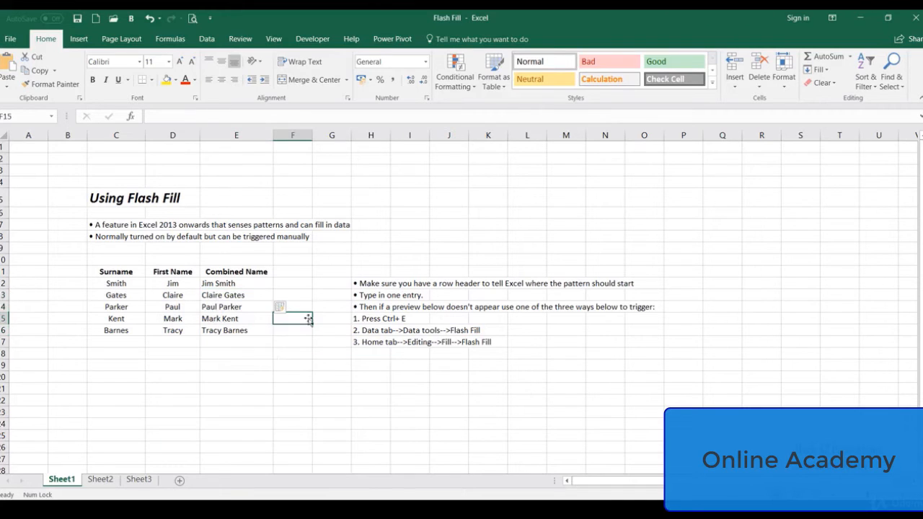
{"action": "left_click", "coordinate": [272, 362]}
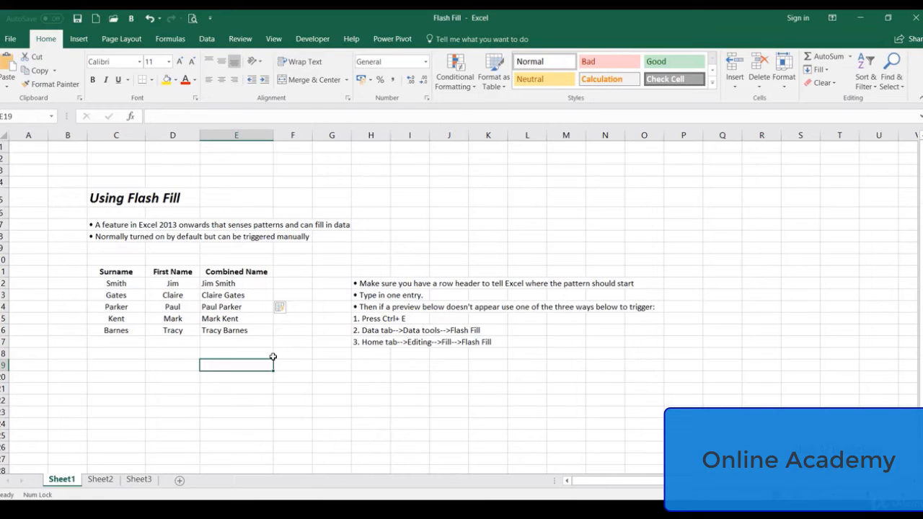
Clear all the entries under the Combined Name header, from E12 to E16
{"action": "left_click_drag", "start_coordinate": [259, 333], "coordinate": [253, 298]}
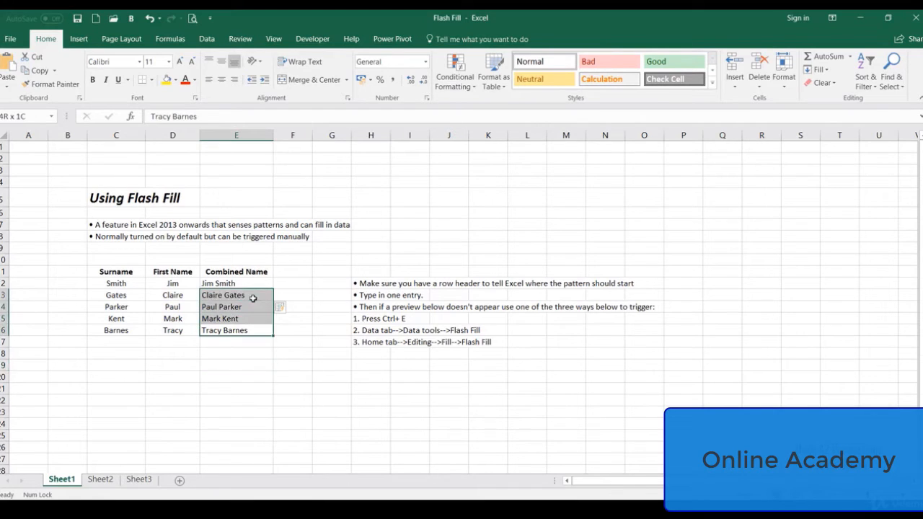
{"action": "key", "text": "Delete"}
{"action": "left_click", "coordinate": [254, 285]}
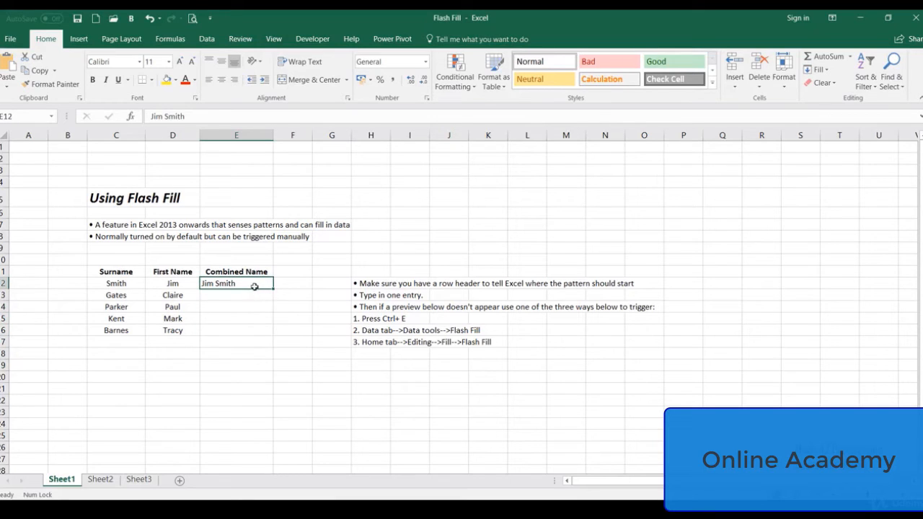
{"action": "key", "text": "Delete"}
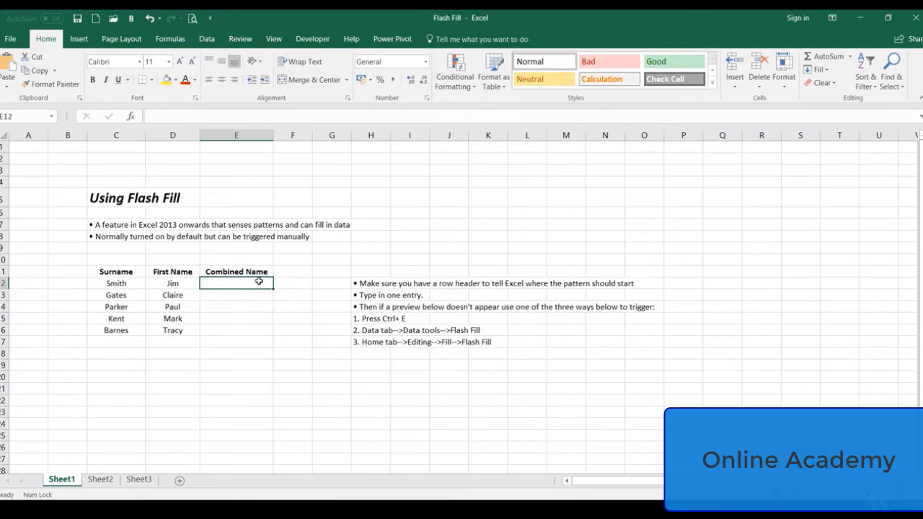
Enter the first person's full name in E12 as the pattern, with the first name before the surname
{"action": "type", "text": "Jim"}
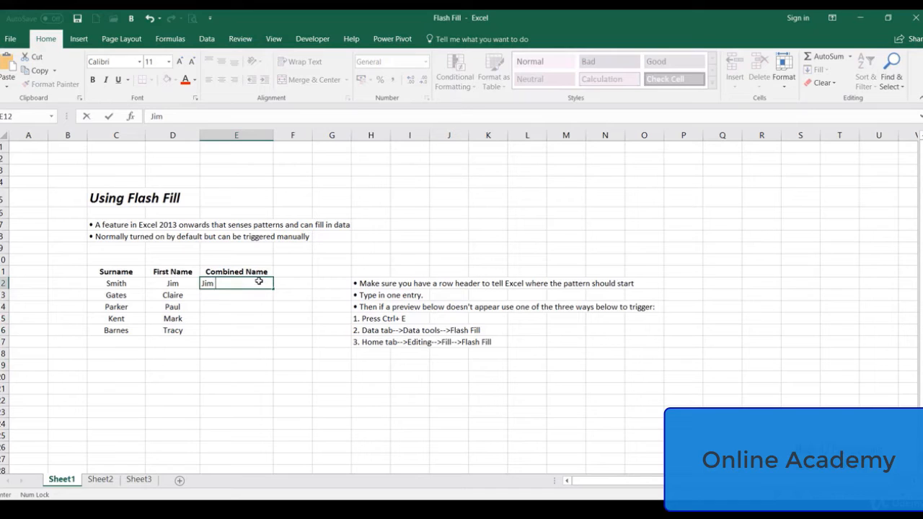
{"action": "type", "text": " Smith"}
{"action": "key", "text": "Return"}
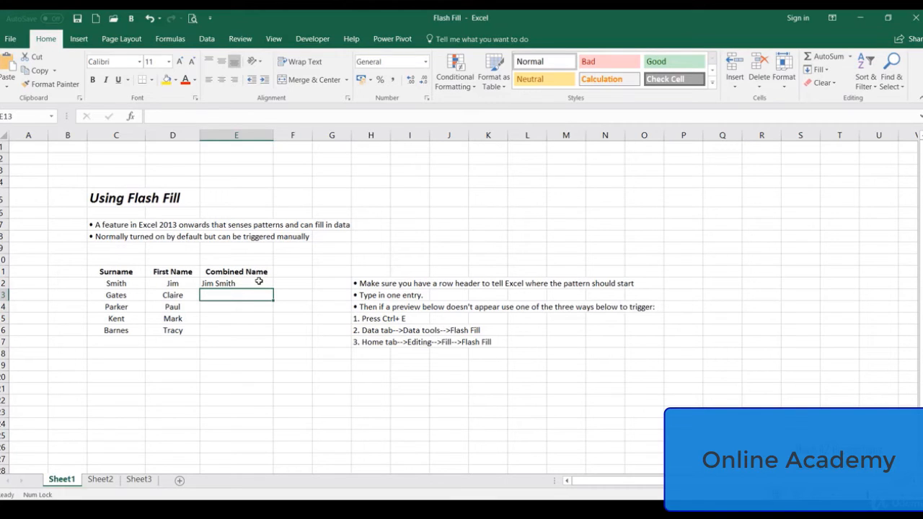
Run Flash Fill from E13 down the Combined Name column twice, undoing the fill each time
{"action": "key", "text": "ctrl+e"}
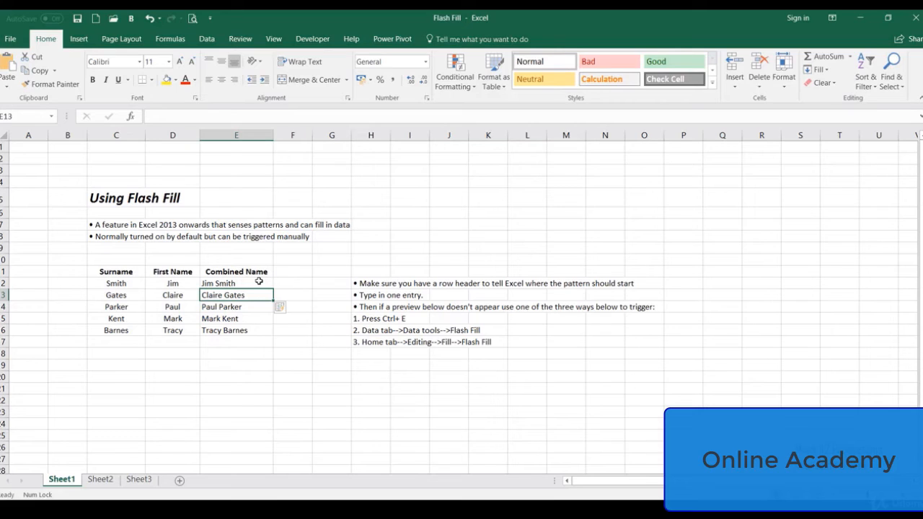
{"action": "key", "text": "ctrl+z"}
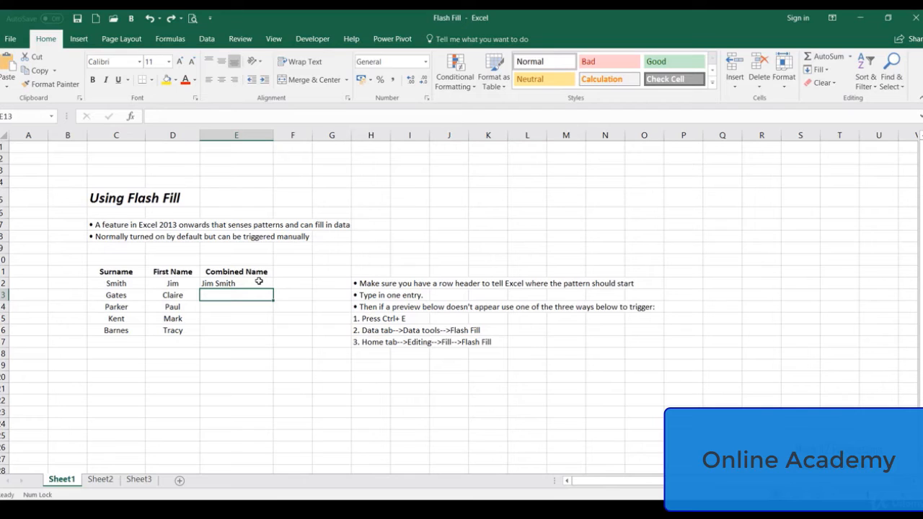
{"action": "left_click", "coordinate": [207, 42]}
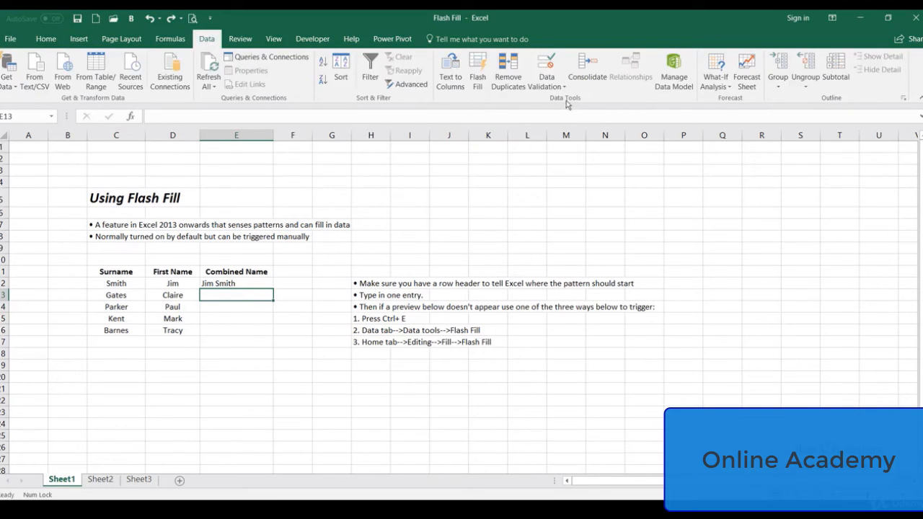
{"action": "left_click", "coordinate": [477, 80]}
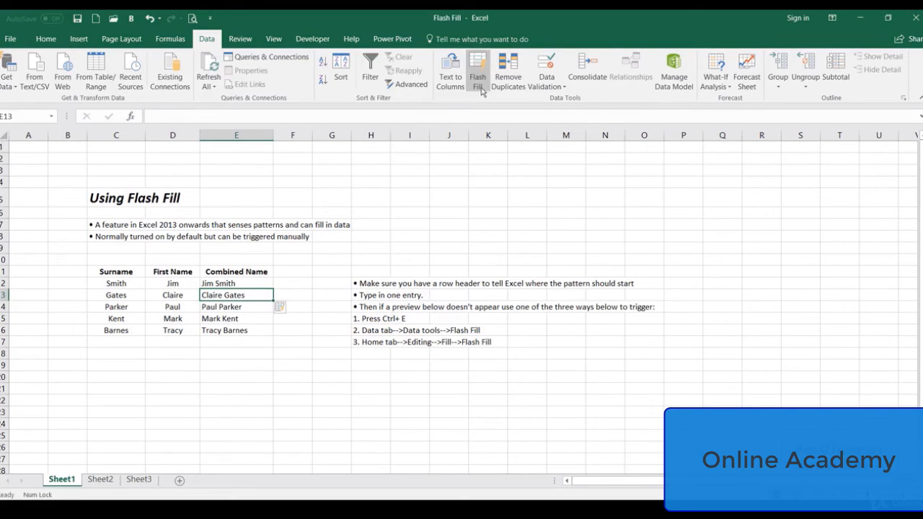
{"action": "key", "text": "ctrl+z"}
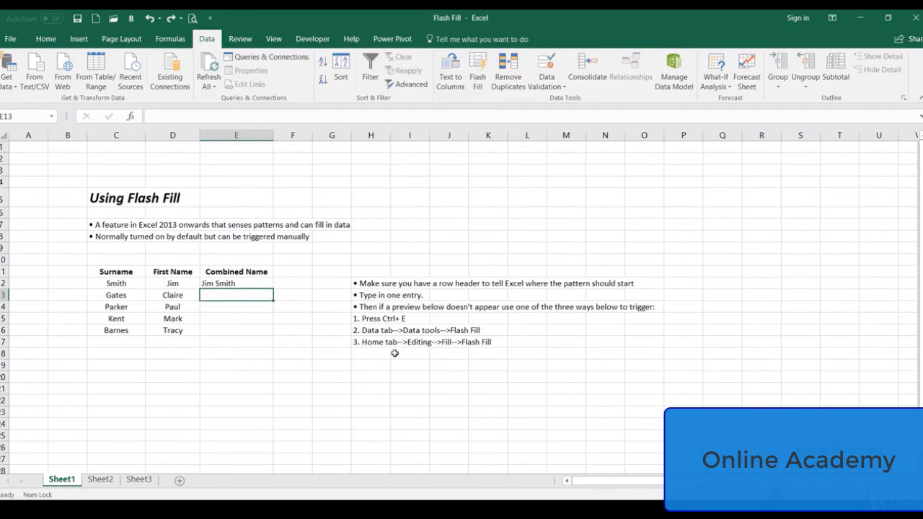
Fill the remaining Combined Name cells from E13 down with Flash Fill, following the pattern in E12
{"action": "left_click", "coordinate": [45, 40]}
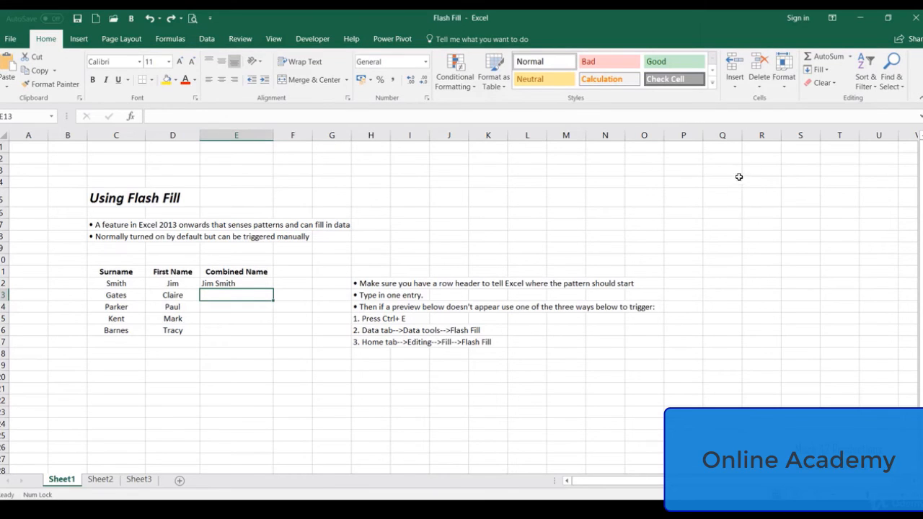
{"action": "left_click", "coordinate": [818, 70]}
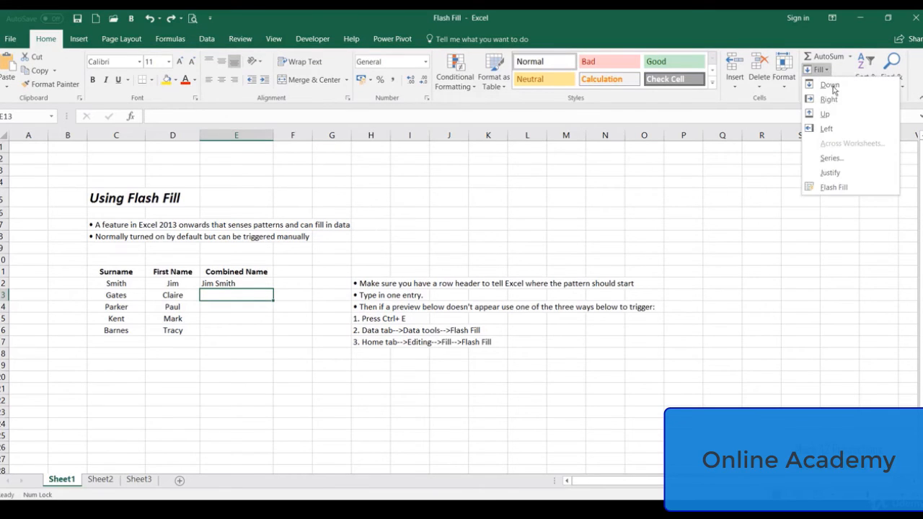
{"action": "left_click", "coordinate": [828, 189]}
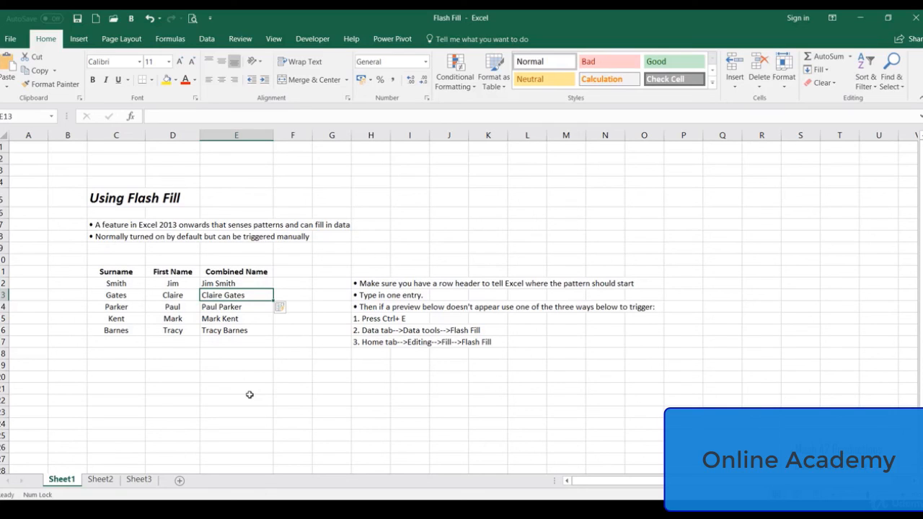
Examine the Surname, First Name and Combined Name header cells above the filled data
{"action": "left_click", "coordinate": [229, 273]}
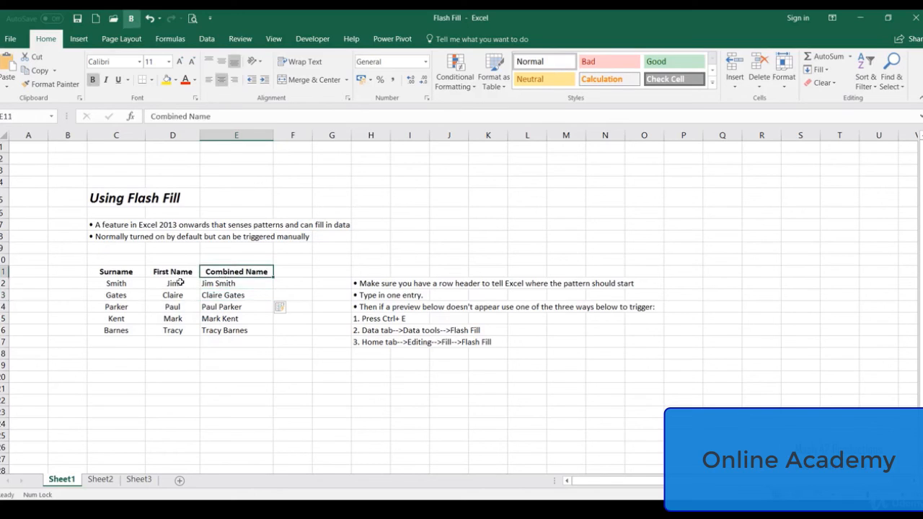
{"action": "left_click", "coordinate": [173, 271]}
{"action": "left_click", "coordinate": [120, 273]}
{"action": "left_click", "coordinate": [175, 273]}
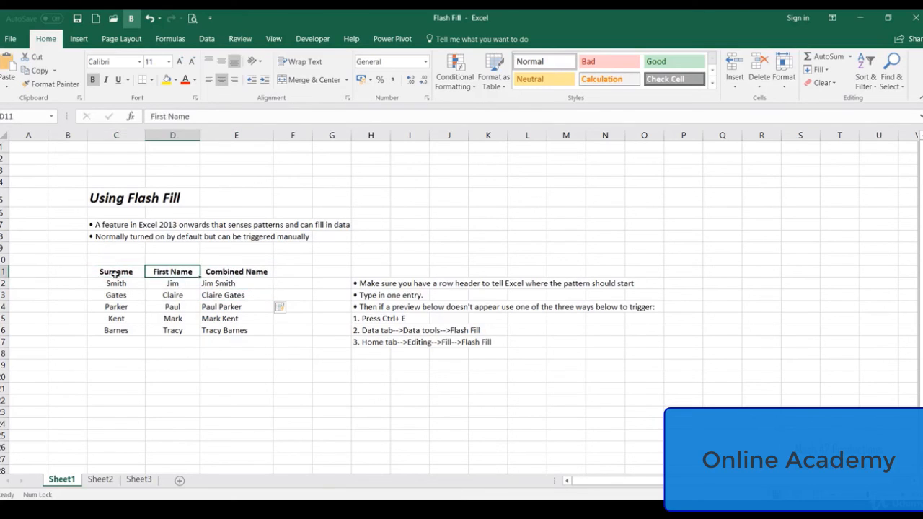
{"action": "left_click", "coordinate": [117, 274]}
{"action": "left_click", "coordinate": [174, 272]}
{"action": "left_click", "coordinate": [214, 271]}
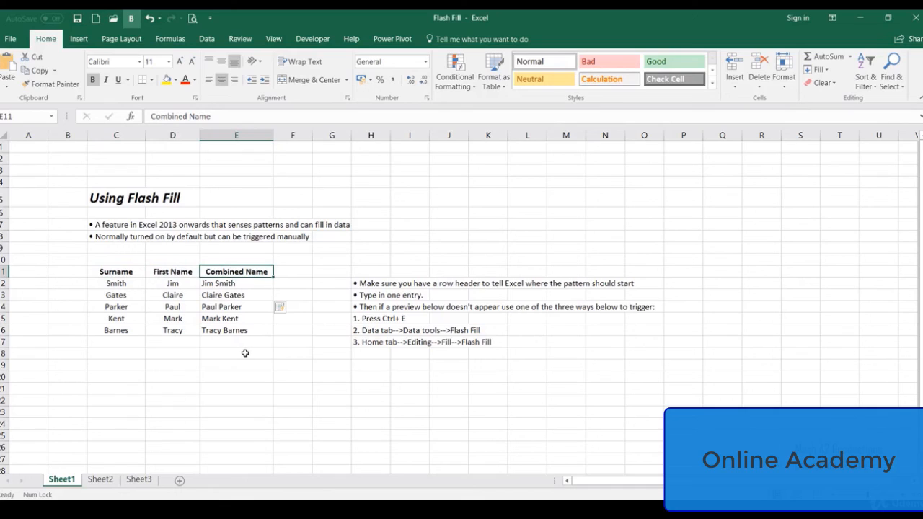